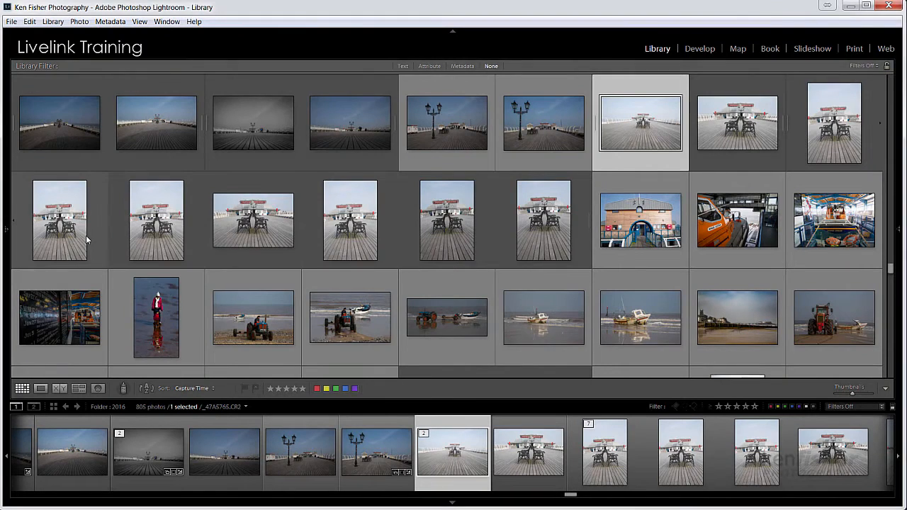
Set the hide and show behaviour of the side panels to Manual, keeping them synced with each other.
{"action": "mouse_move", "coordinate": [8, 234]}
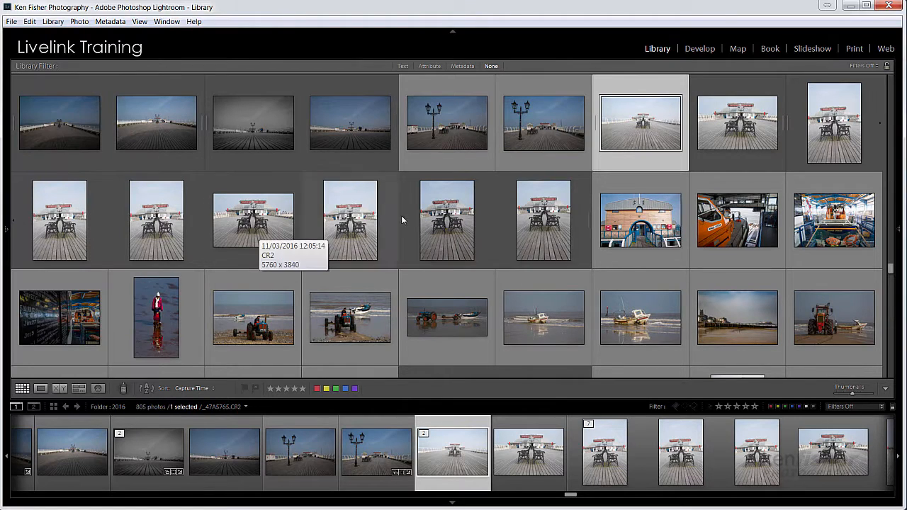
{"action": "mouse_move", "coordinate": [901, 225]}
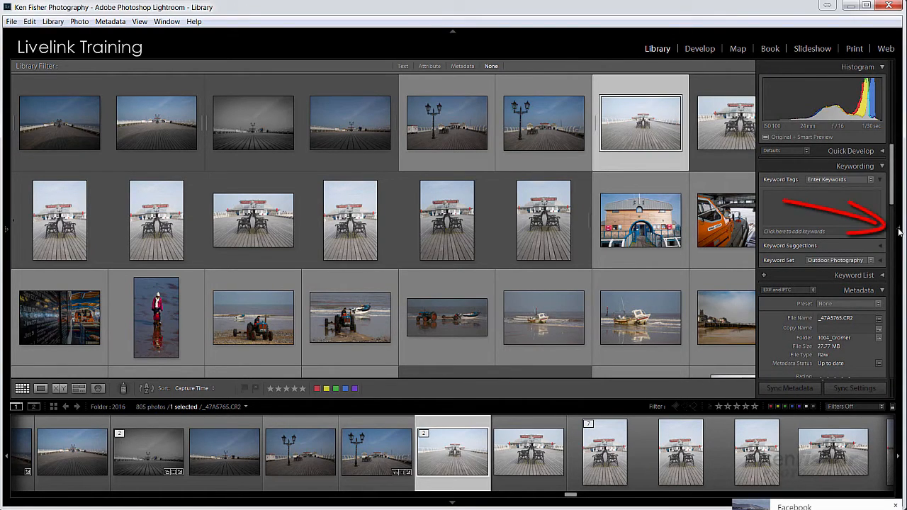
{"action": "right_click", "coordinate": [898, 231]}
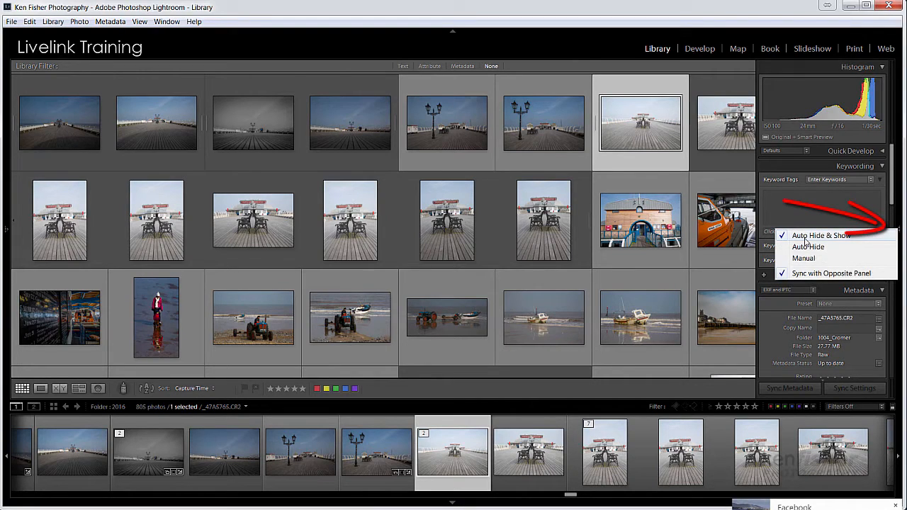
{"action": "left_click", "coordinate": [837, 258]}
{"action": "right_click", "coordinate": [838, 261]}
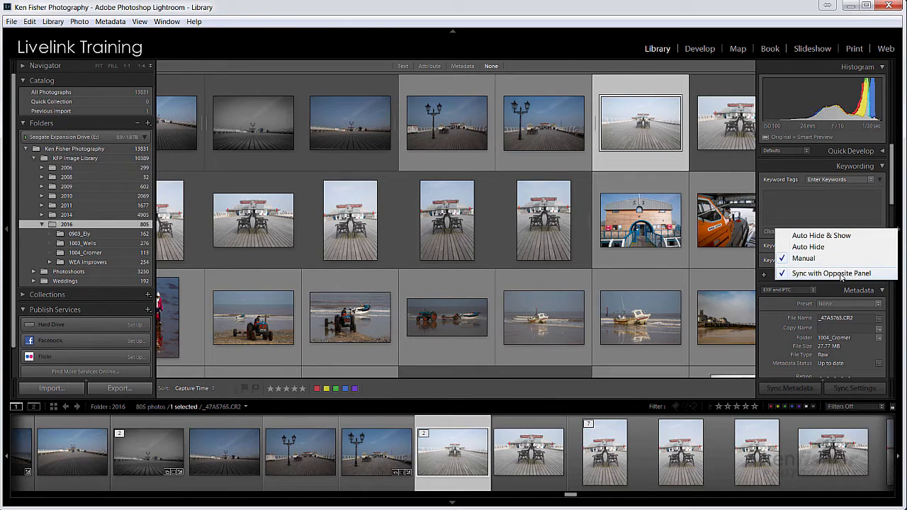
{"action": "left_click", "coordinate": [701, 238]}
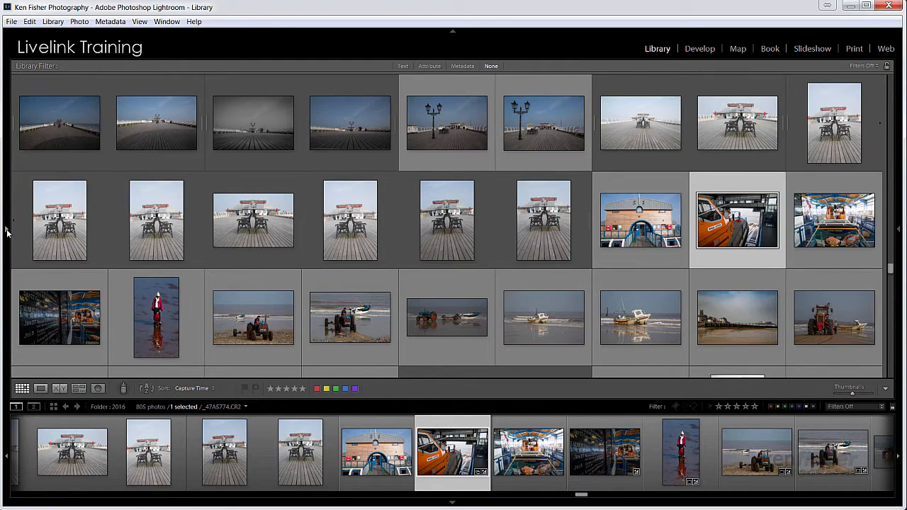
Bring both side panels back into view, and toggle them off and on once more.
{"action": "key", "text": "Tab"}
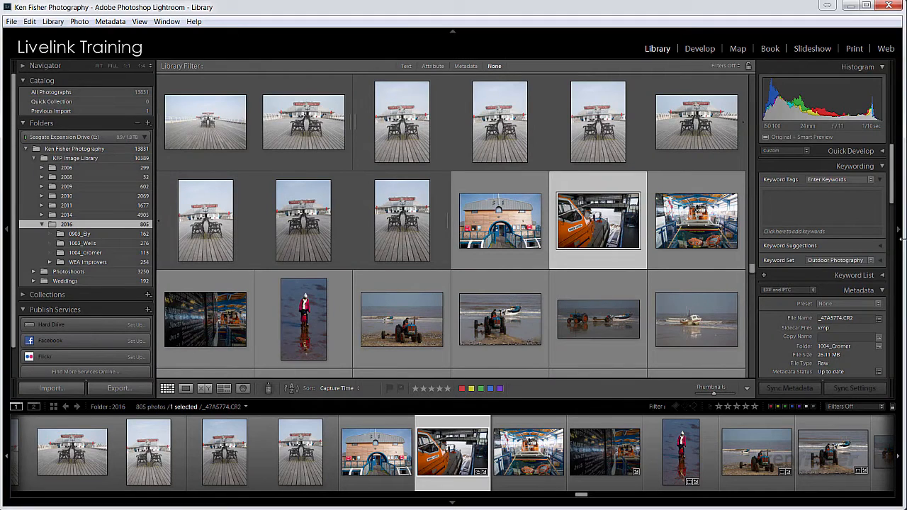
{"action": "key", "text": "Tab"}
{"action": "key", "text": "Tab"}
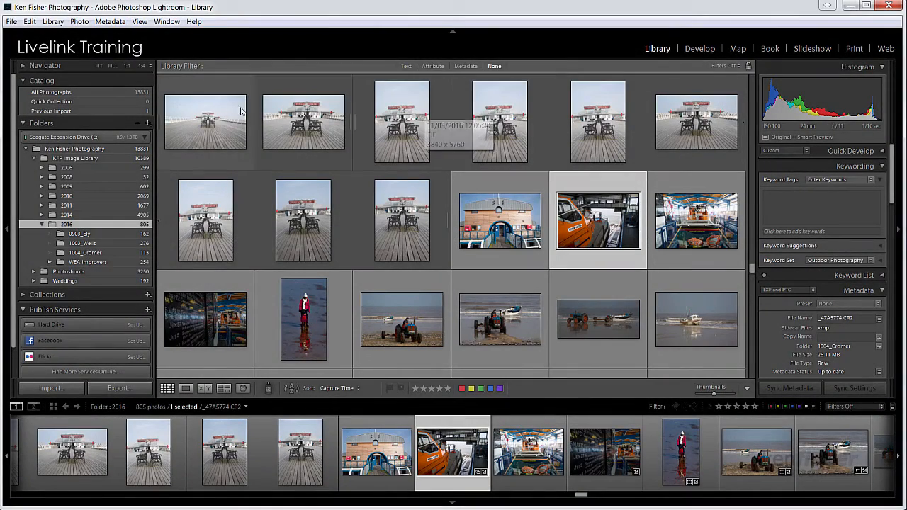
Select the pier bench photo _47A5770.CR2 in the grid.
{"action": "left_click", "coordinate": [503, 121]}
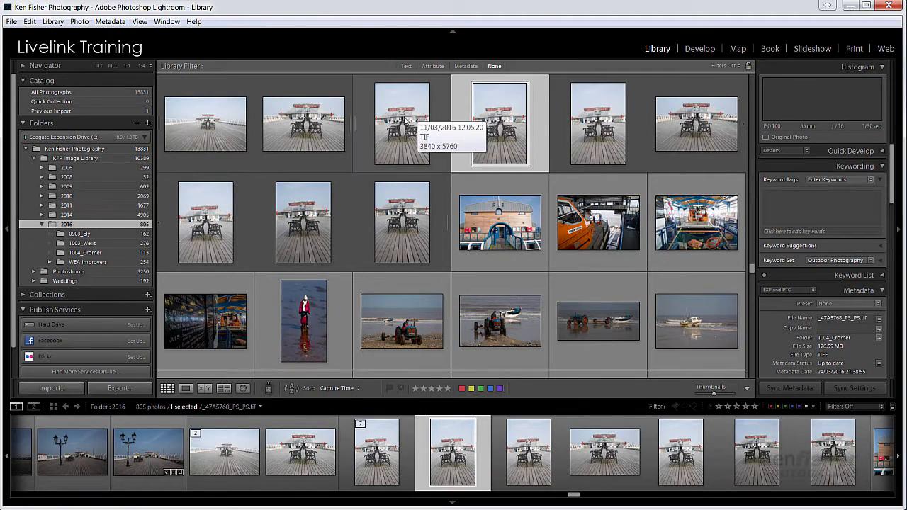
{"action": "left_click", "coordinate": [401, 124]}
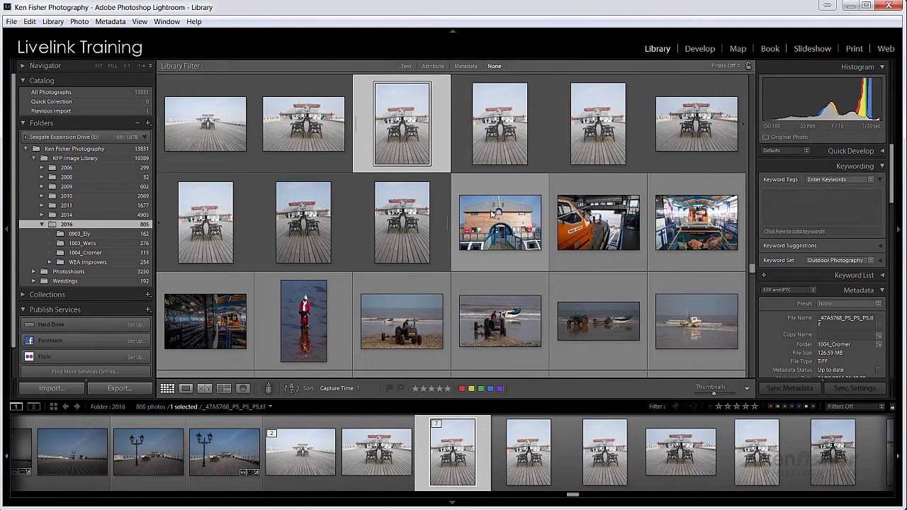
{"action": "left_click", "coordinate": [499, 222]}
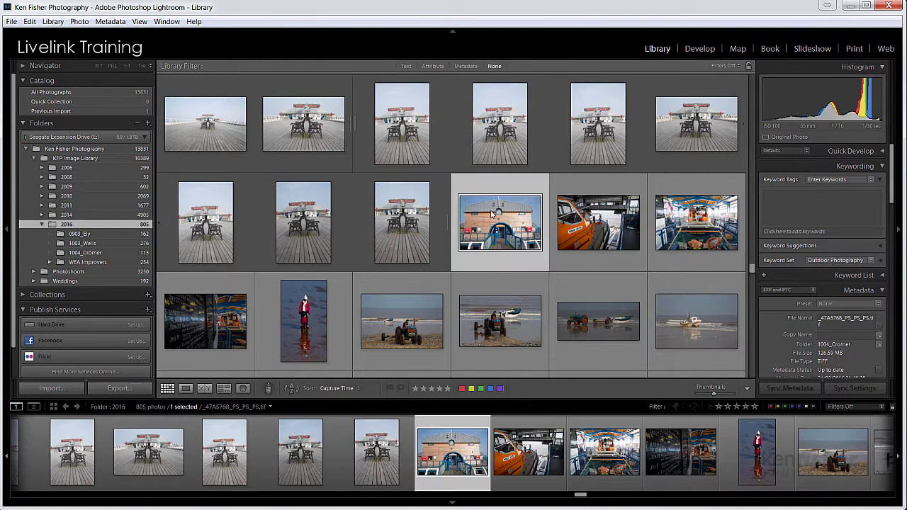
{"action": "left_click", "coordinate": [401, 224]}
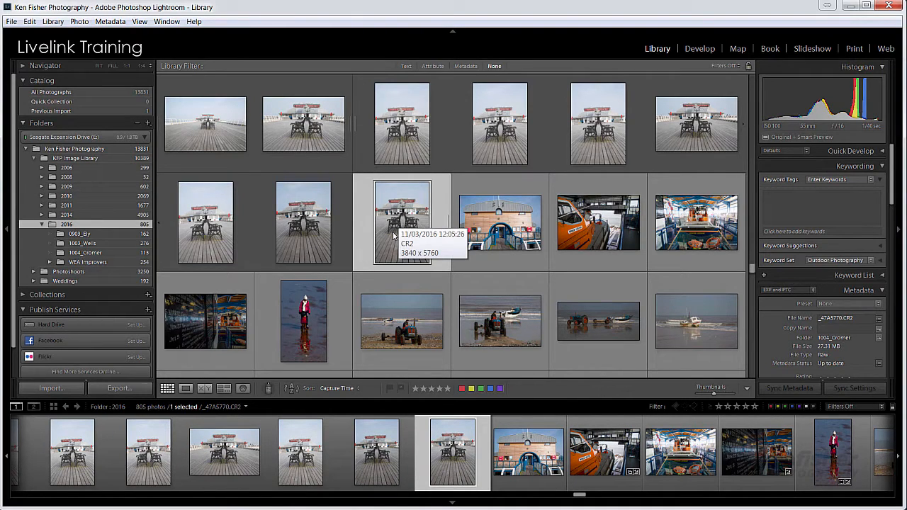
Cycle the grid cells through compact with details, expanded and plain compact styles, finishing on the expanded cells.
{"action": "key", "text": "j"}
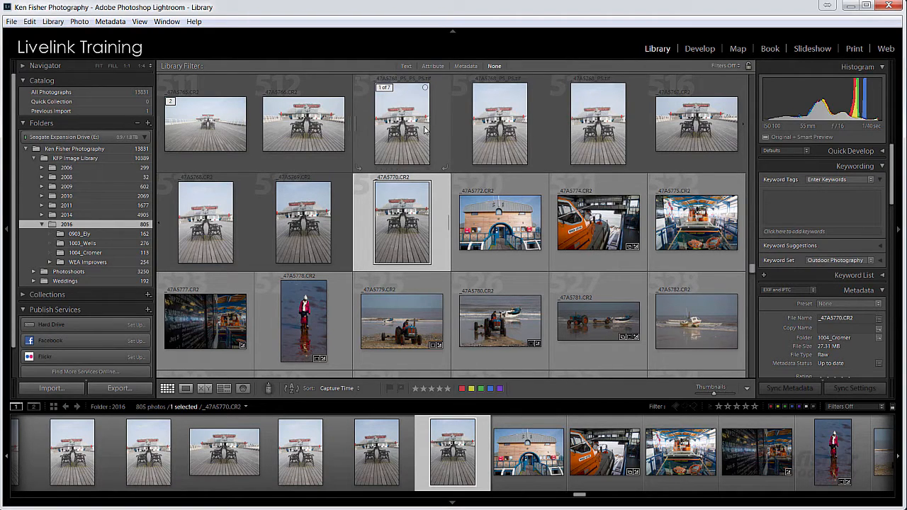
{"action": "key", "text": "j"}
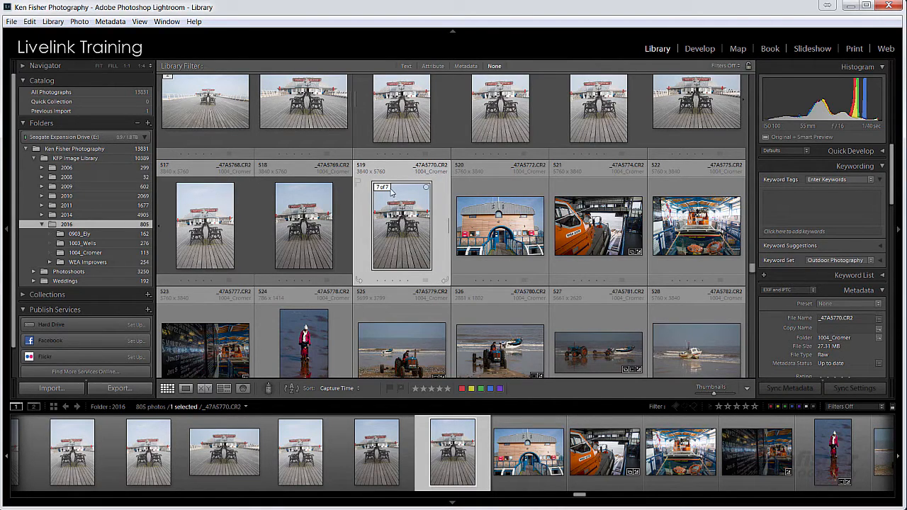
{"action": "key", "text": "j"}
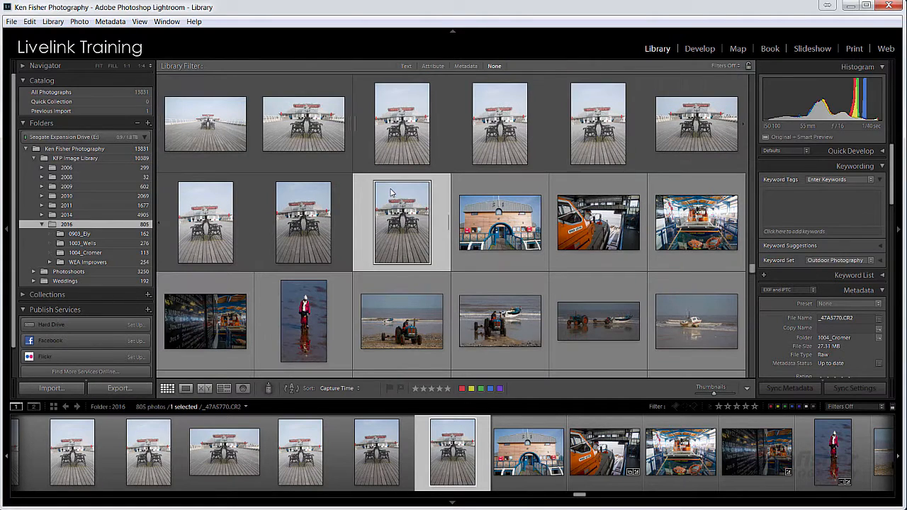
{"action": "mouse_move", "coordinate": [390, 192]}
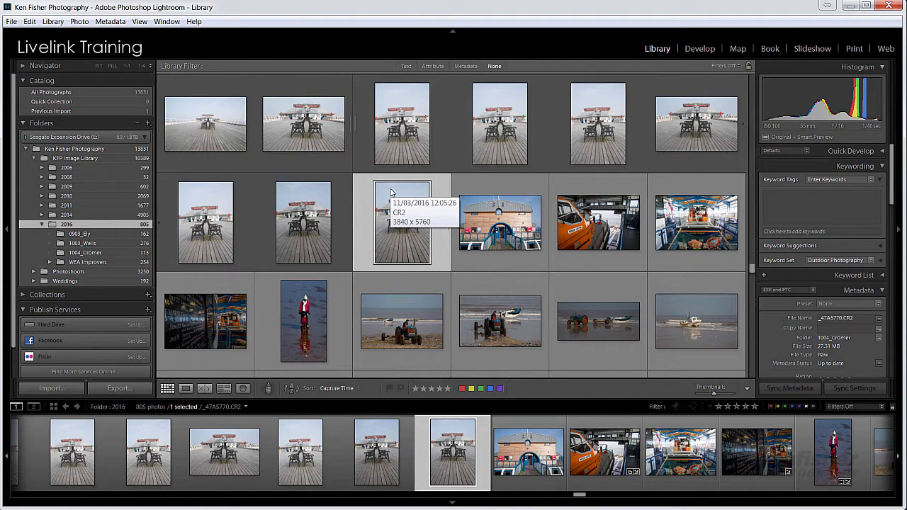
{"action": "key", "text": "j"}
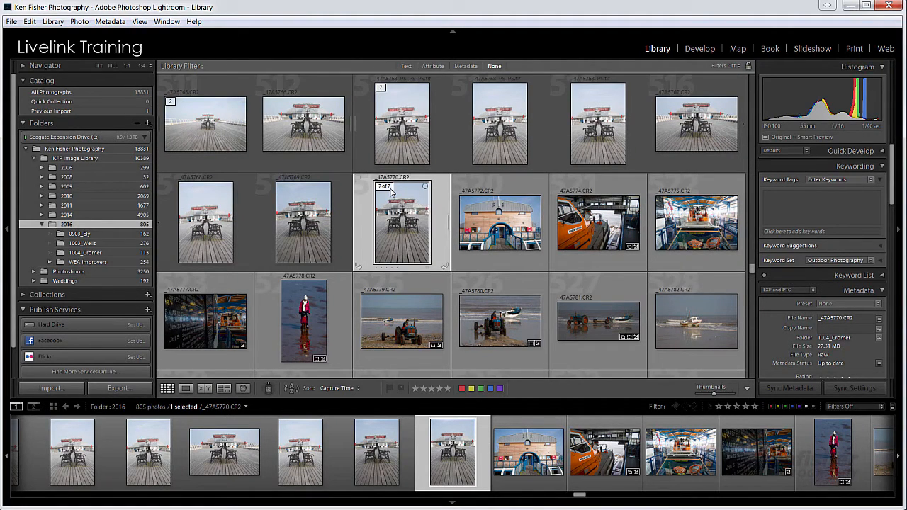
{"action": "key", "text": "j"}
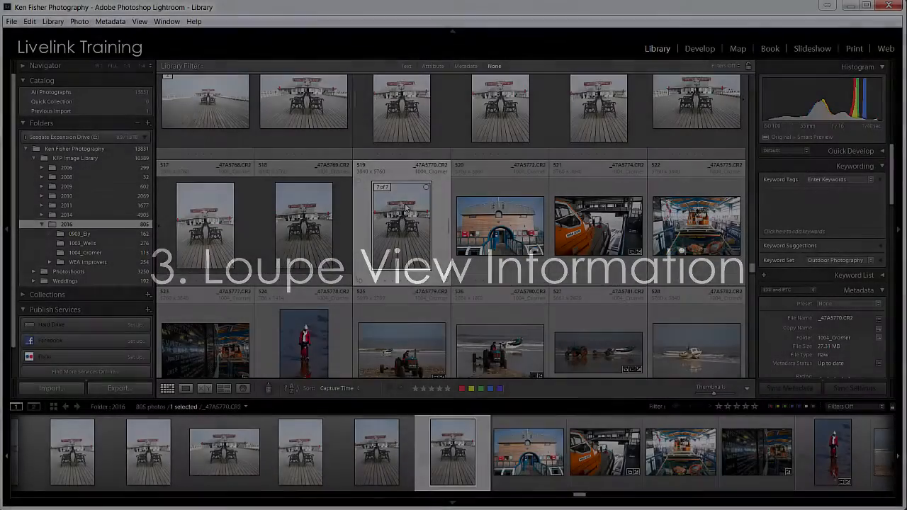
Open the selected photo in Loupe view, inspect the bench at 1:1 and return to the fitted view.
{"action": "key", "text": "e"}
{"action": "left_click", "coordinate": [404, 205]}
{"action": "left_click", "coordinate": [404, 205]}
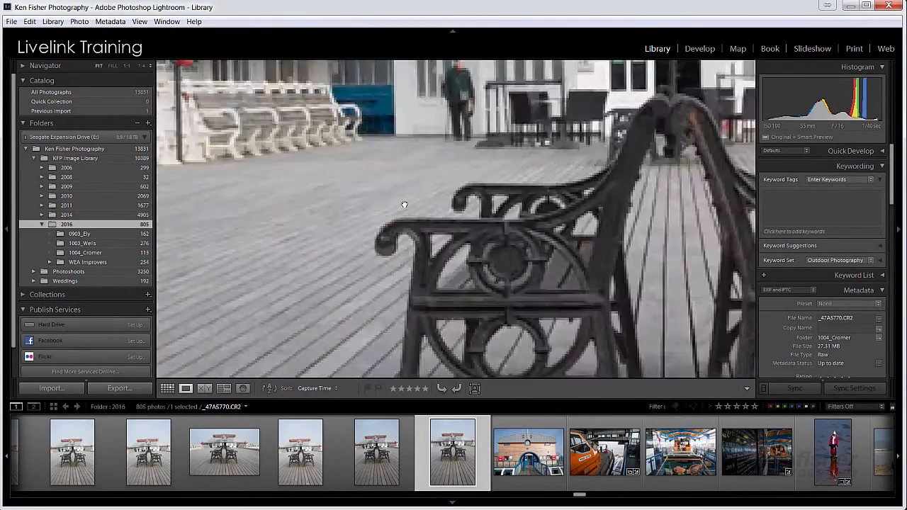
{"action": "left_click", "coordinate": [419, 210]}
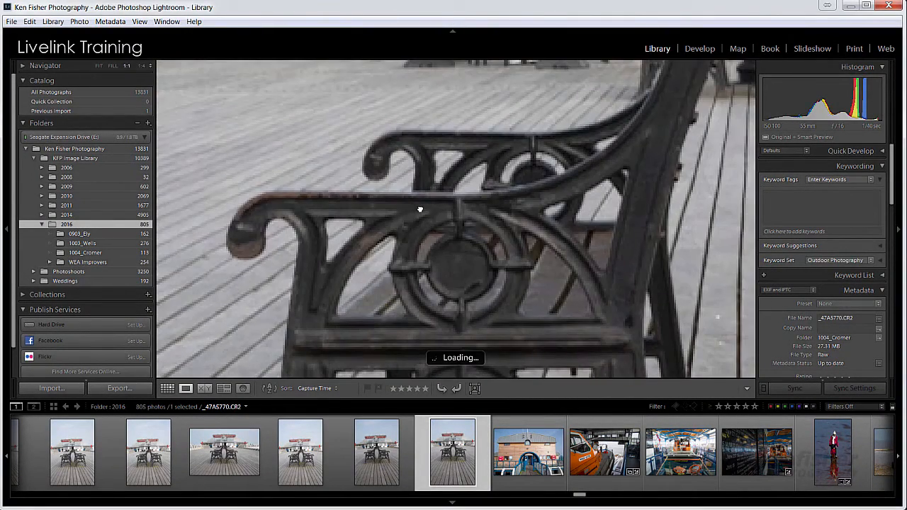
{"action": "left_click", "coordinate": [419, 210]}
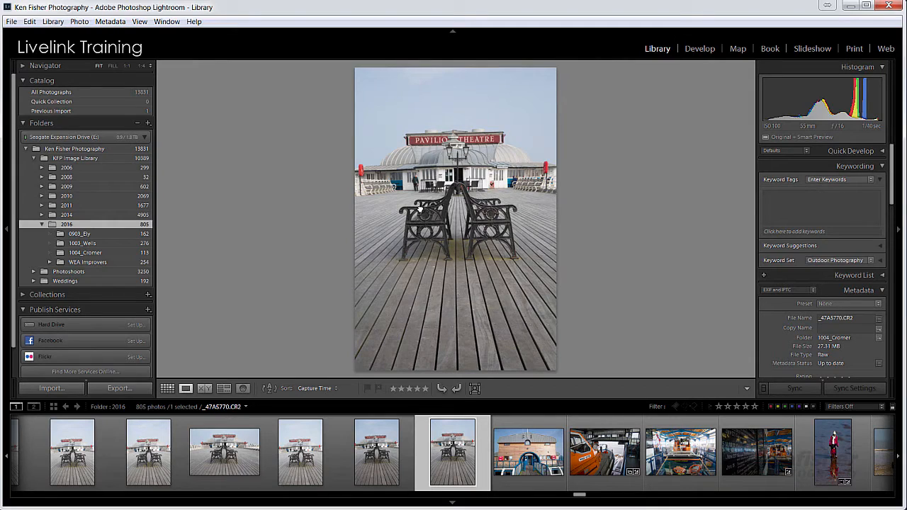
Cycle the Loupe info overlay through file name, capture date and no info, returning to the file name, megapixels and folder set.
{"action": "key", "text": "i"}
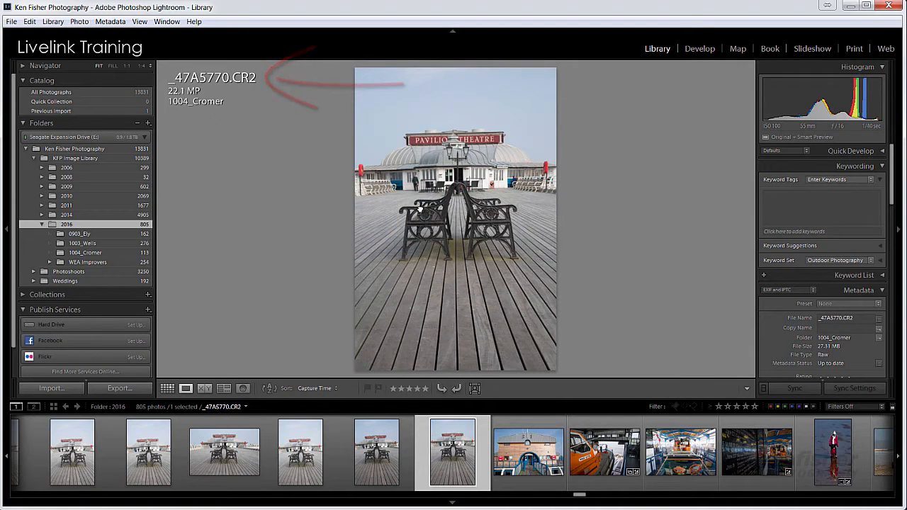
{"action": "key", "text": "i"}
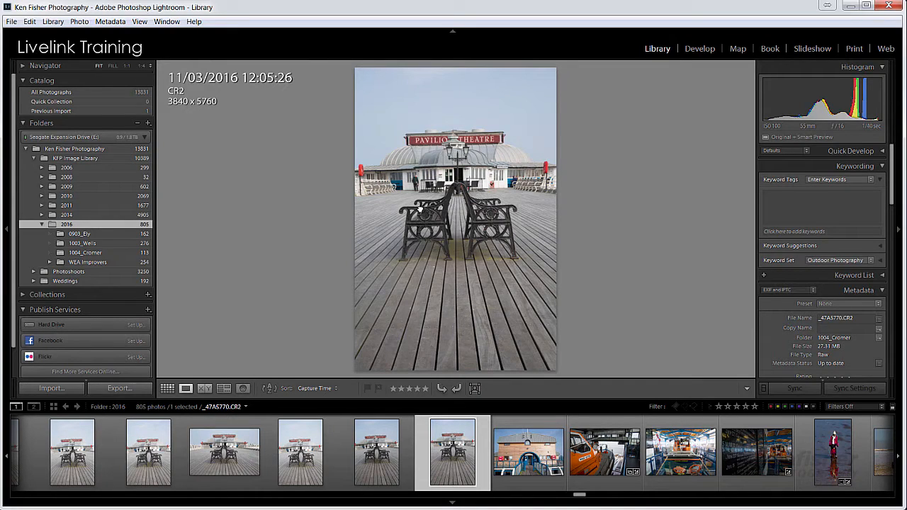
{"action": "key", "text": "i"}
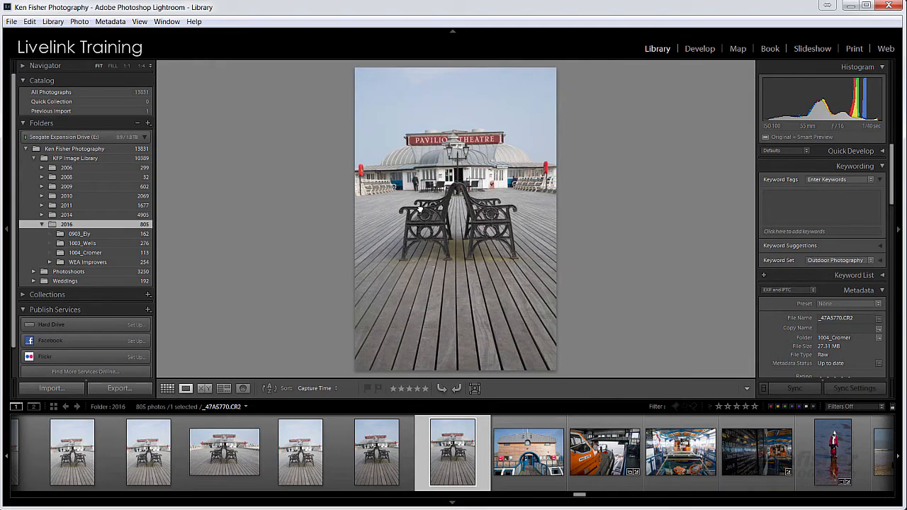
{"action": "key", "text": "i"}
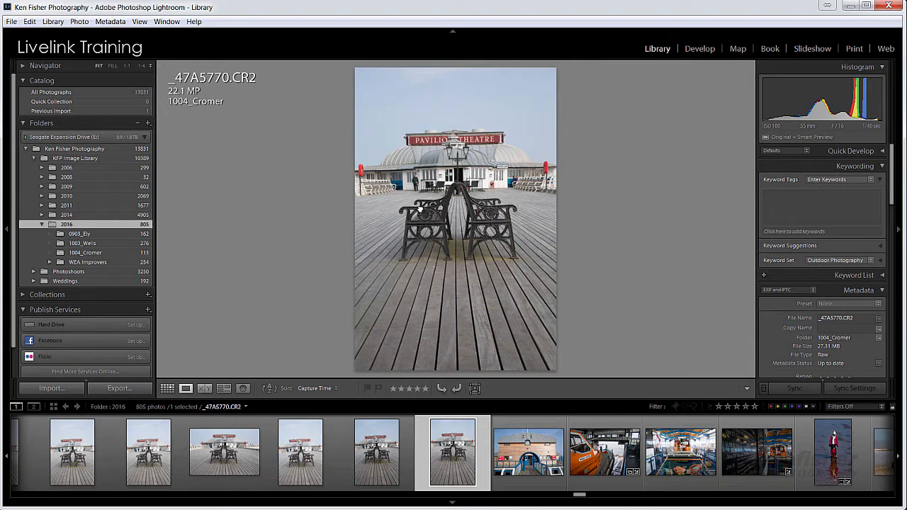
Toggle the Loupe info overlay off and on, and cycle its sets again through capture date and no info.
{"action": "key", "text": "ctrl+i"}
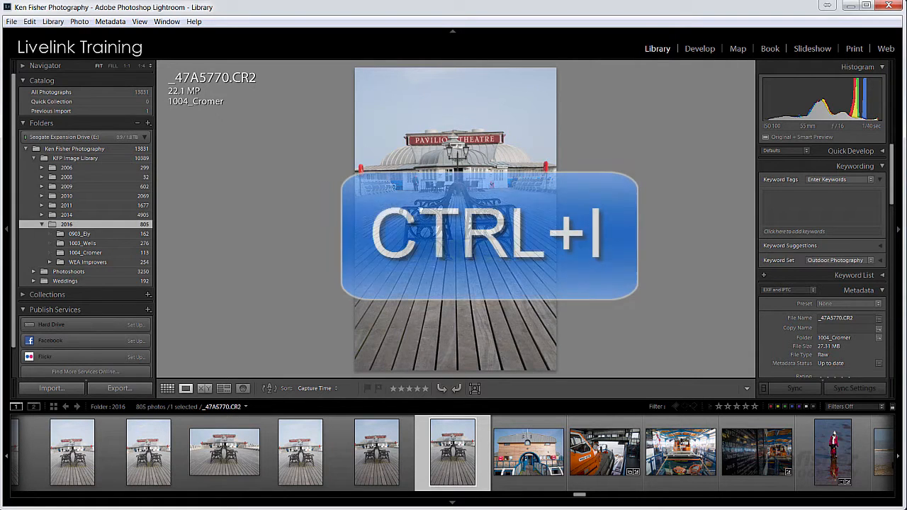
{"action": "key", "text": "ctrl+i"}
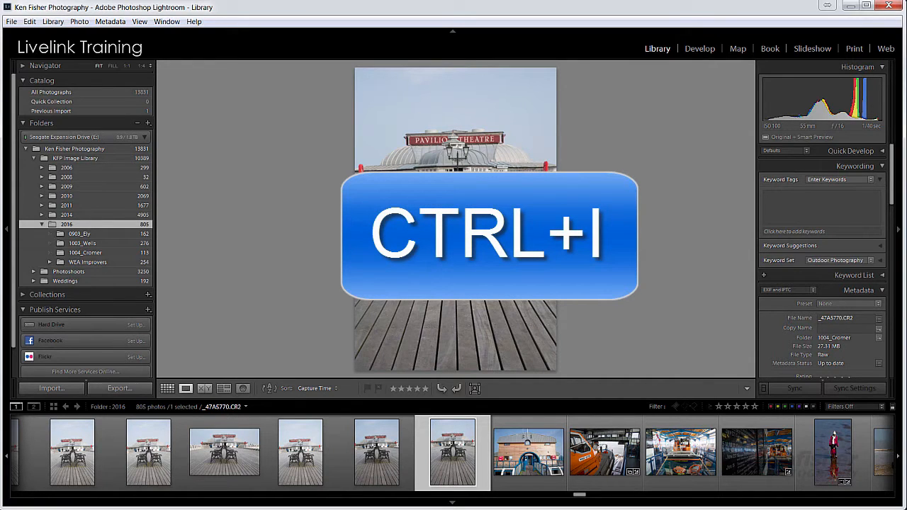
{"action": "key", "text": "ctrl+i"}
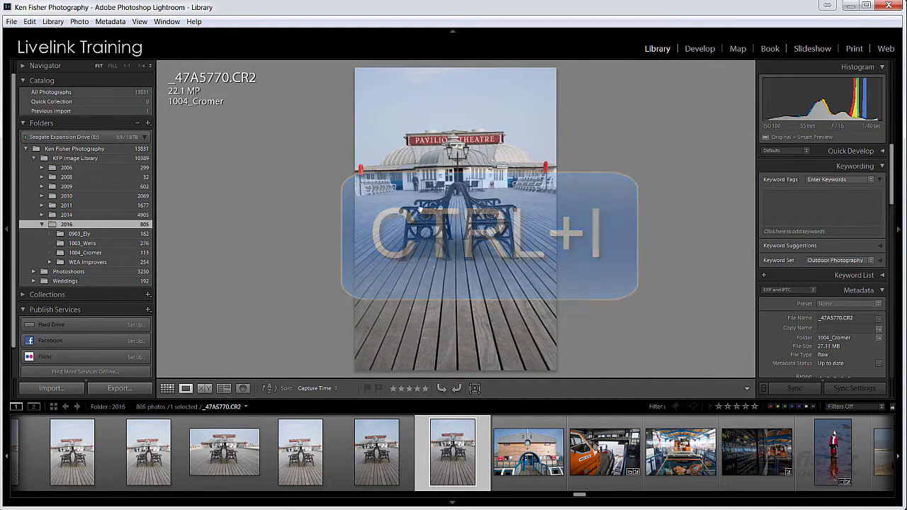
{"action": "key", "text": "i"}
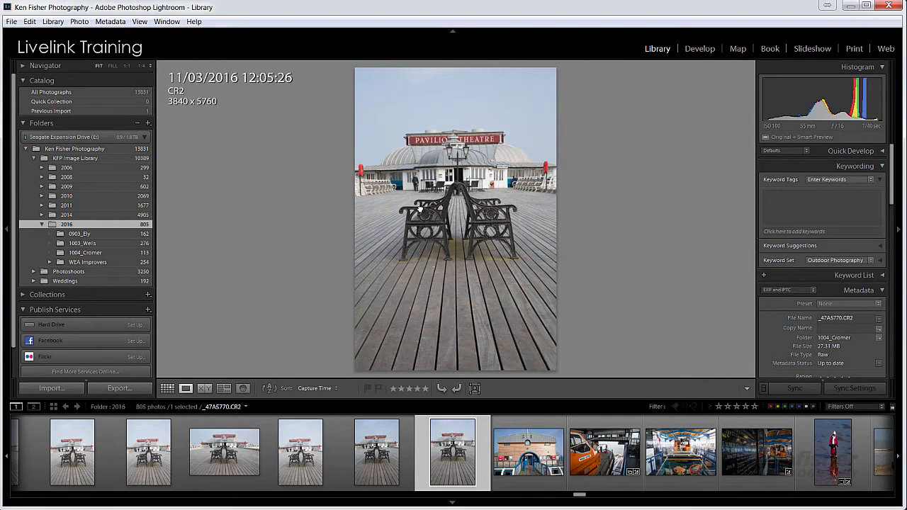
{"action": "key", "text": "i"}
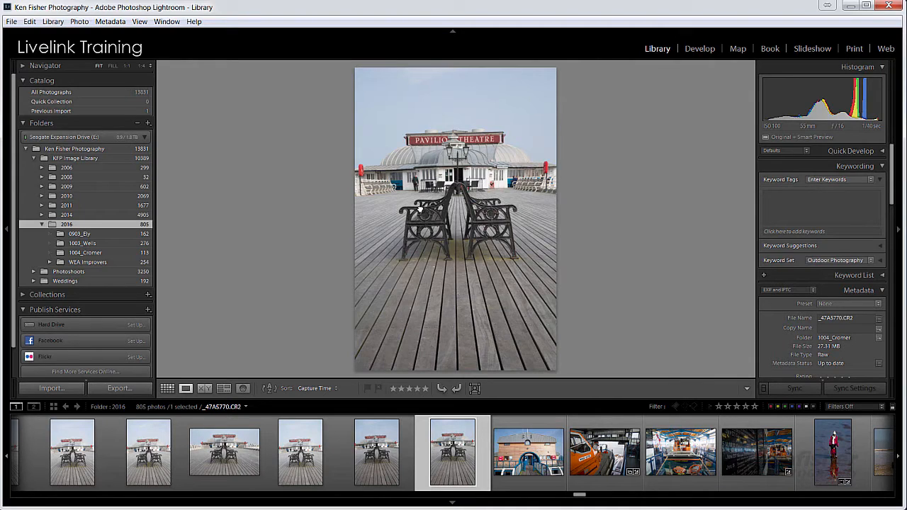
{"action": "key", "text": "i"}
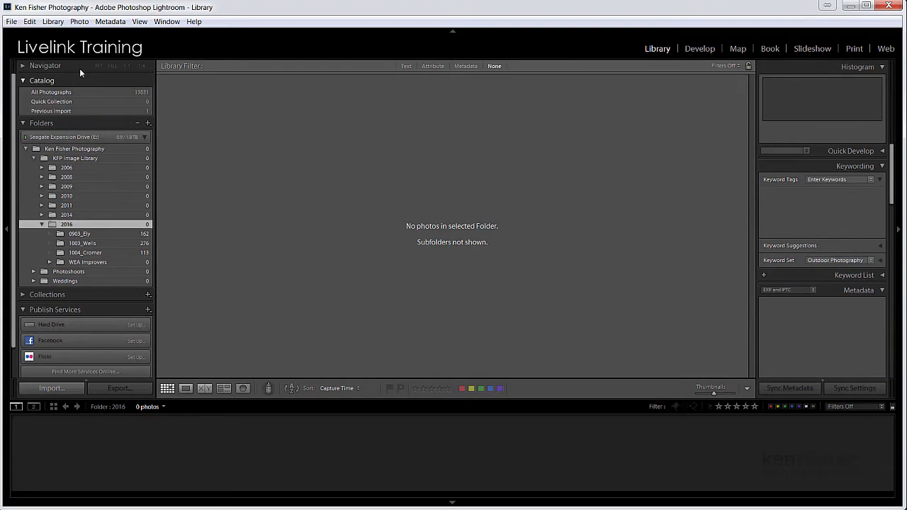
Turn on Show Photos in Subfolders for the 2016 folder.
{"action": "left_click", "coordinate": [52, 22]}
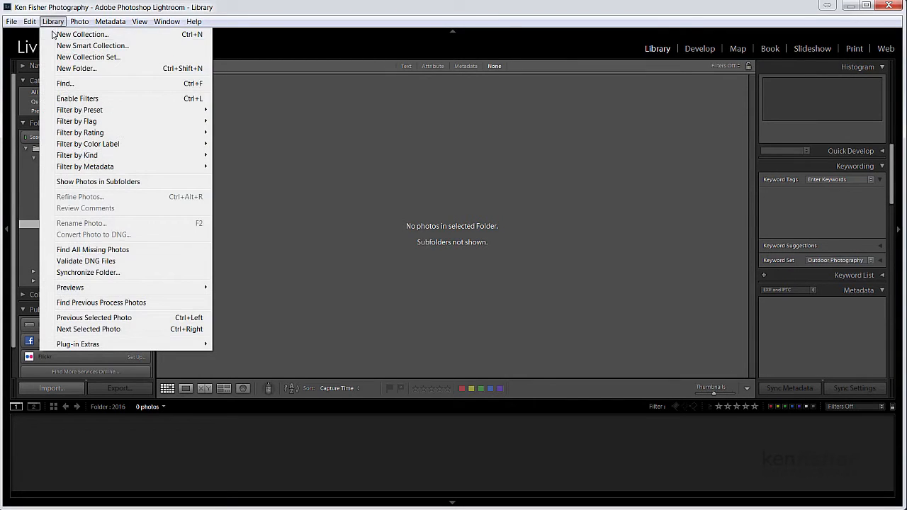
{"action": "left_click", "coordinate": [91, 181]}
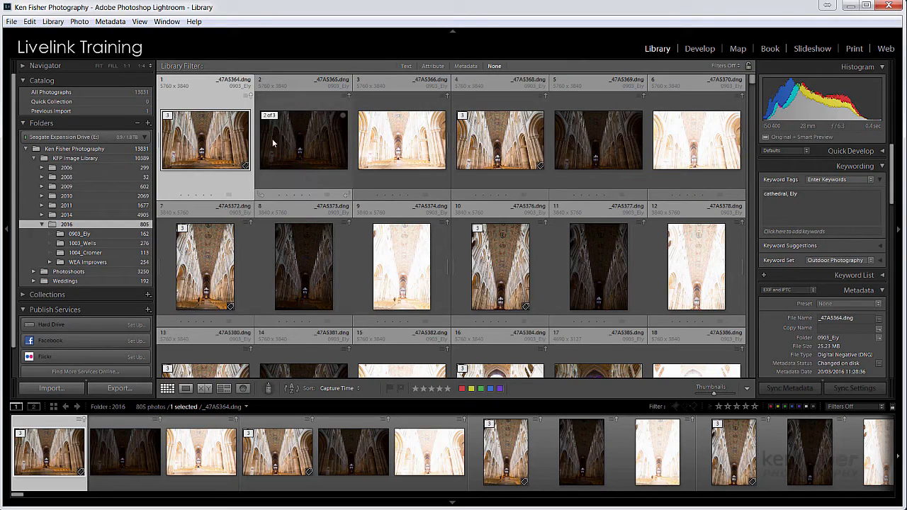
Select the bracketed cathedral photos _47A5364.dng to _47A5366.dng as a range, and switch the selection to _47A5368.dng alone.
{"action": "left_click", "coordinate": [409, 147], "text": "shift"}
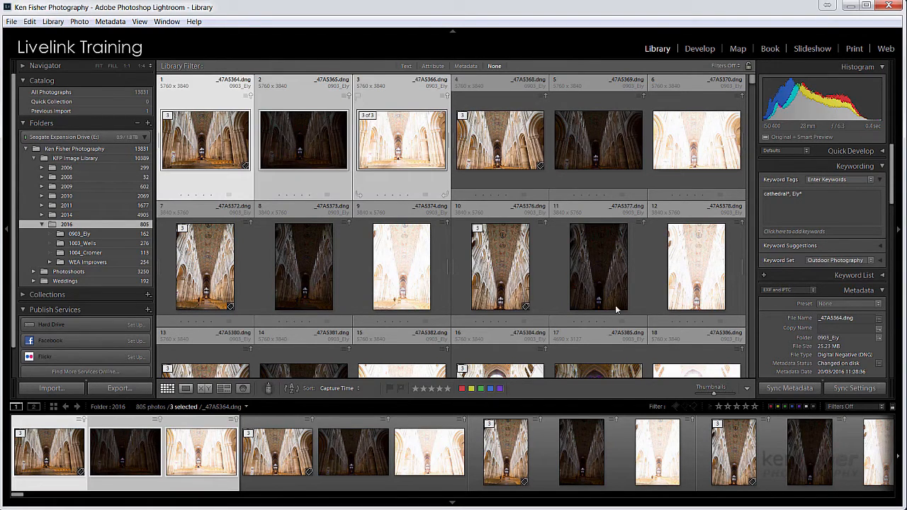
{"action": "left_click", "coordinate": [54, 23]}
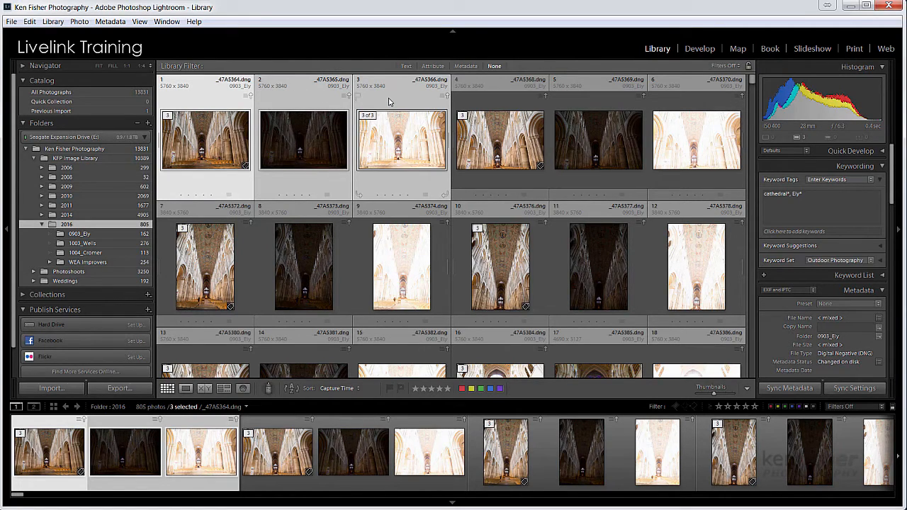
{"action": "left_click", "coordinate": [517, 145]}
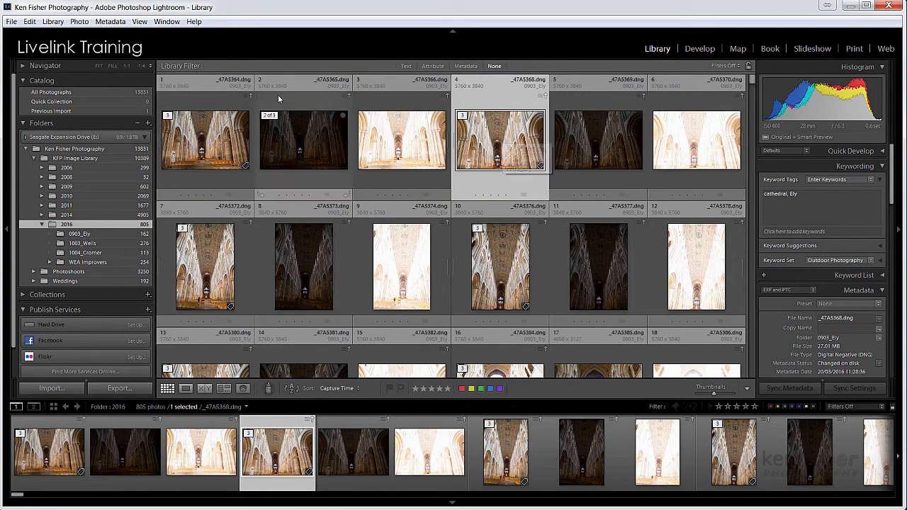
{"action": "left_click", "coordinate": [53, 22]}
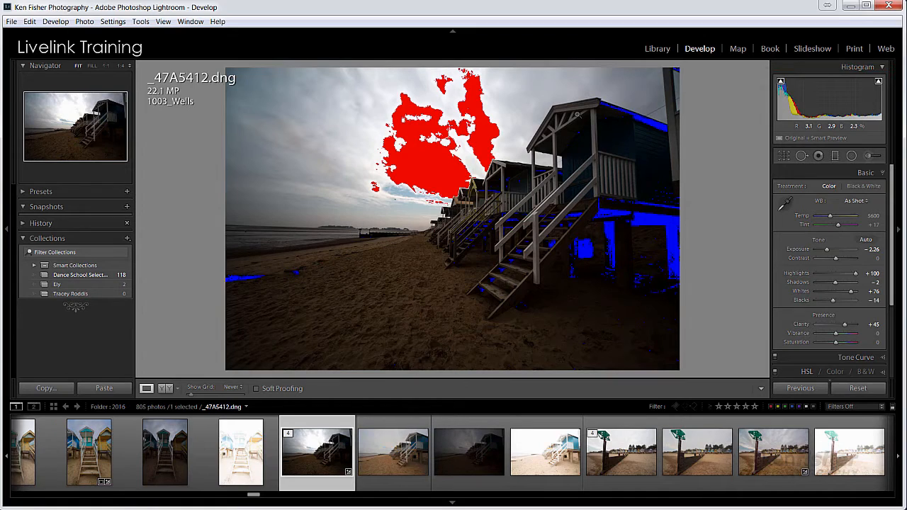
Toggle the highlight and shadow clipping indicators off and back on for the beach hut photo _47A5412.dng.
{"action": "key", "text": "j"}
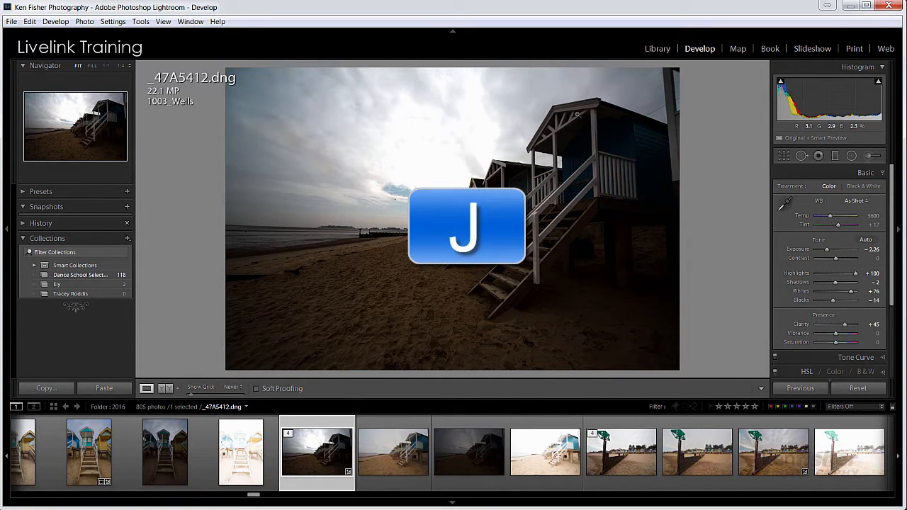
{"action": "key", "text": "j"}
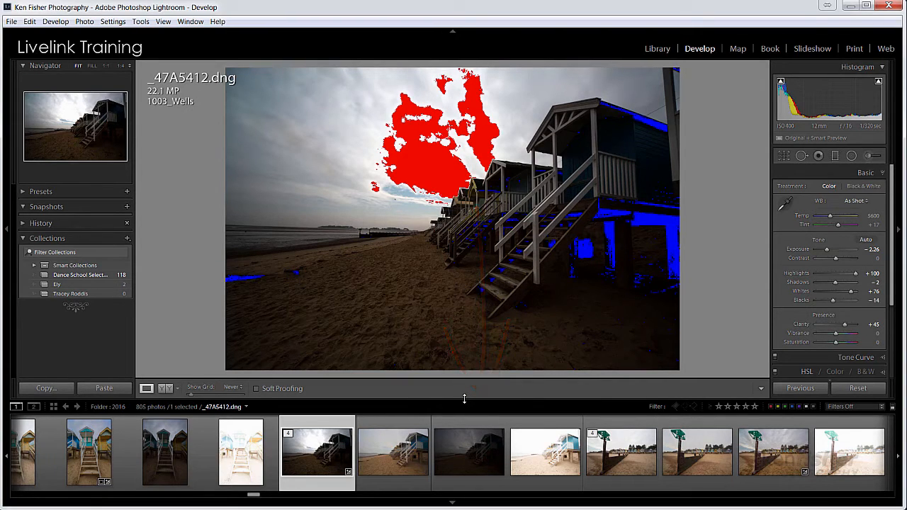
Reduce the filmstrip's height slightly and add the Flagging controls to the Develop toolbar.
{"action": "mouse_move", "coordinate": [464, 399]}
{"action": "left_mouse_down"}
{"action": "mouse_move", "coordinate": [464, 440]}
{"action": "mouse_move", "coordinate": [456, 388]}
{"action": "mouse_move", "coordinate": [451, 408]}
{"action": "left_mouse_up"}
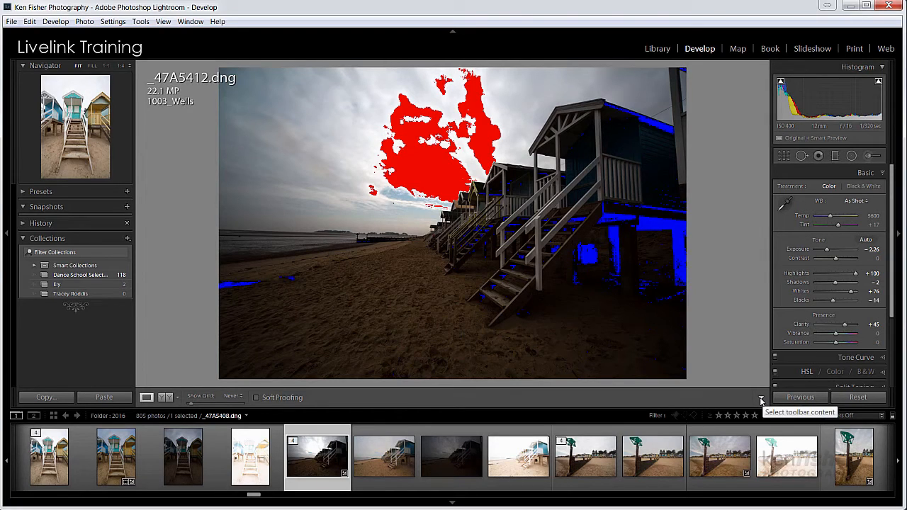
{"action": "left_click", "coordinate": [762, 400]}
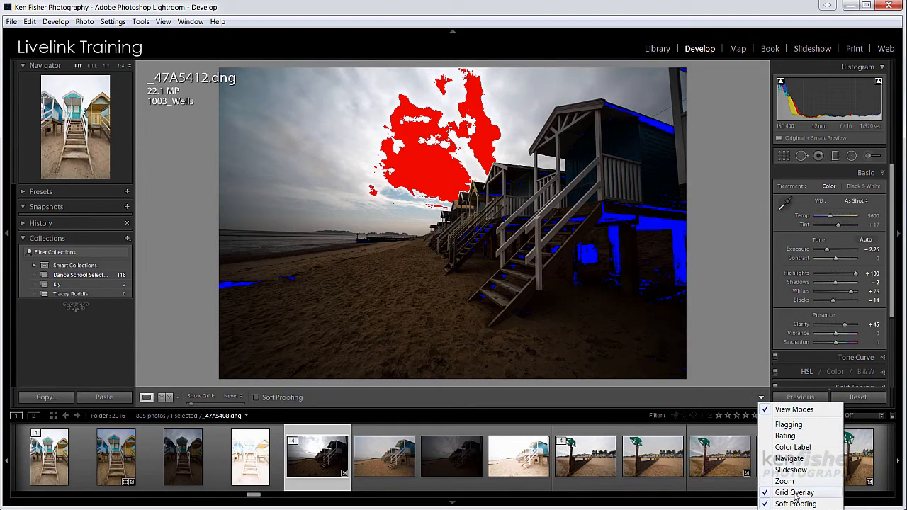
{"action": "left_click", "coordinate": [791, 425]}
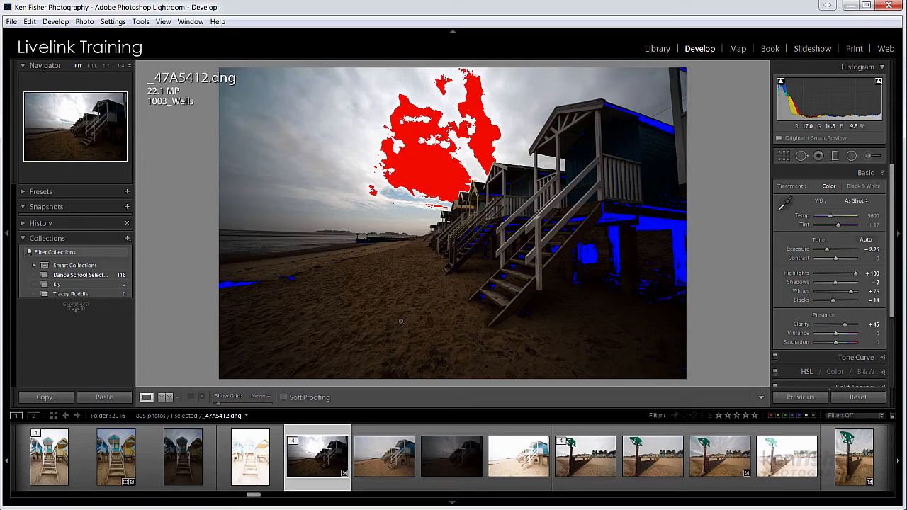
View the Develop module's shortcut list, switch to the Library module, and view and close its shortcut list.
{"action": "key", "text": "ctrl+slash"}
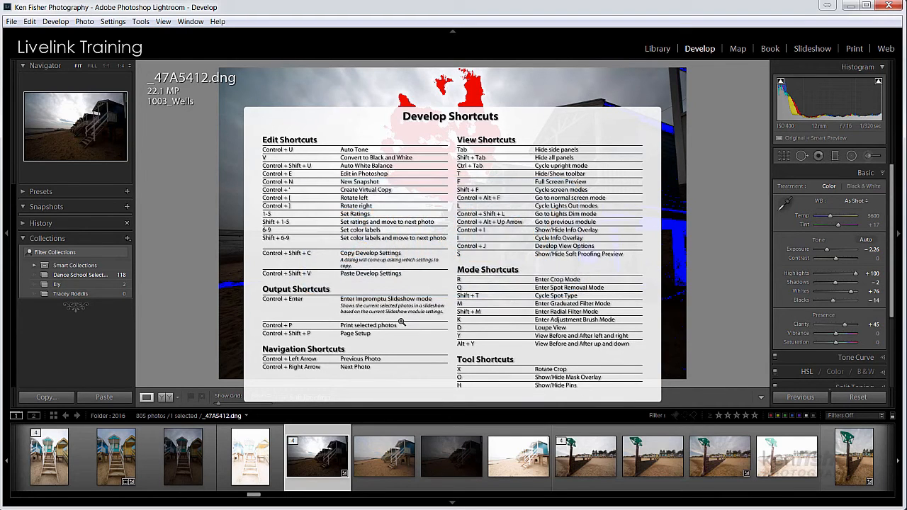
{"action": "left_click", "coordinate": [654, 49]}
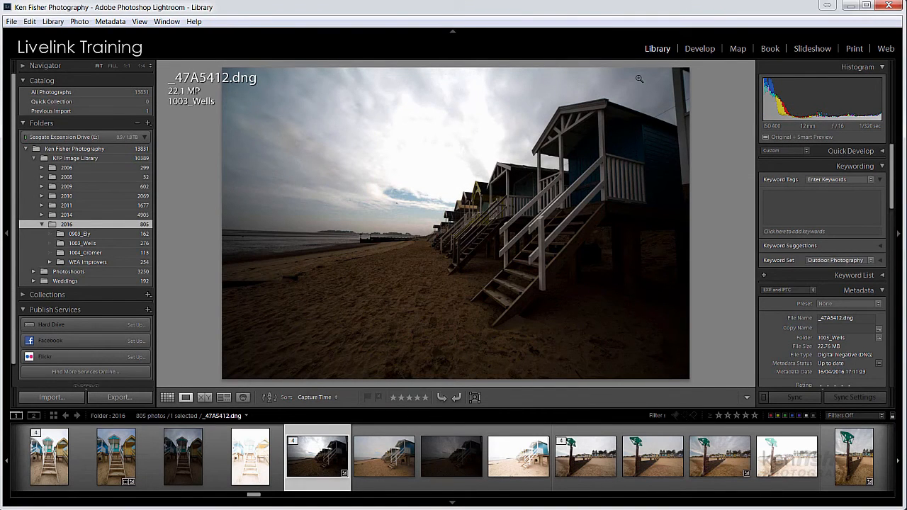
{"action": "key", "text": "ctrl+slash"}
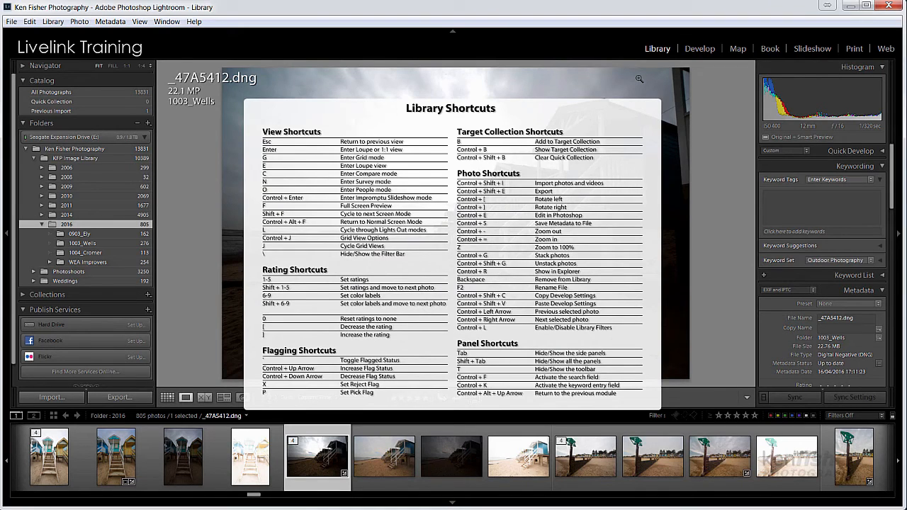
{"action": "left_click", "coordinate": [530, 108]}
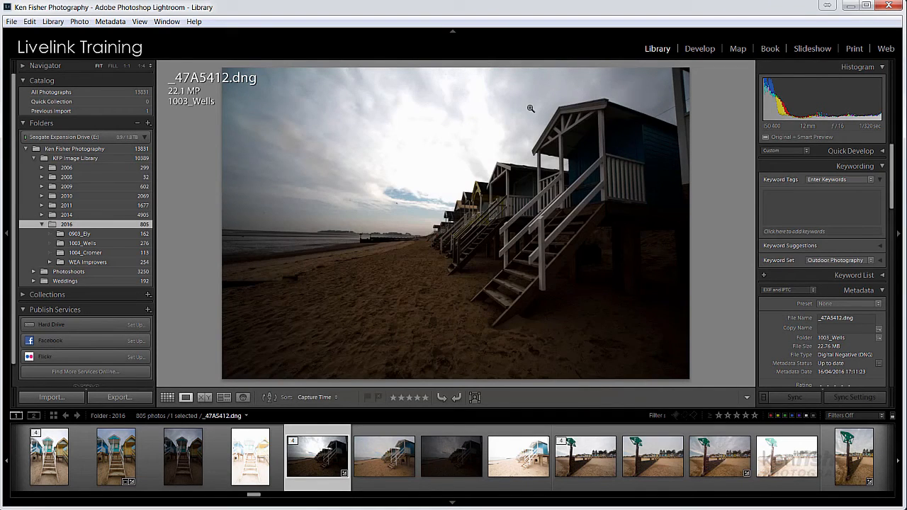